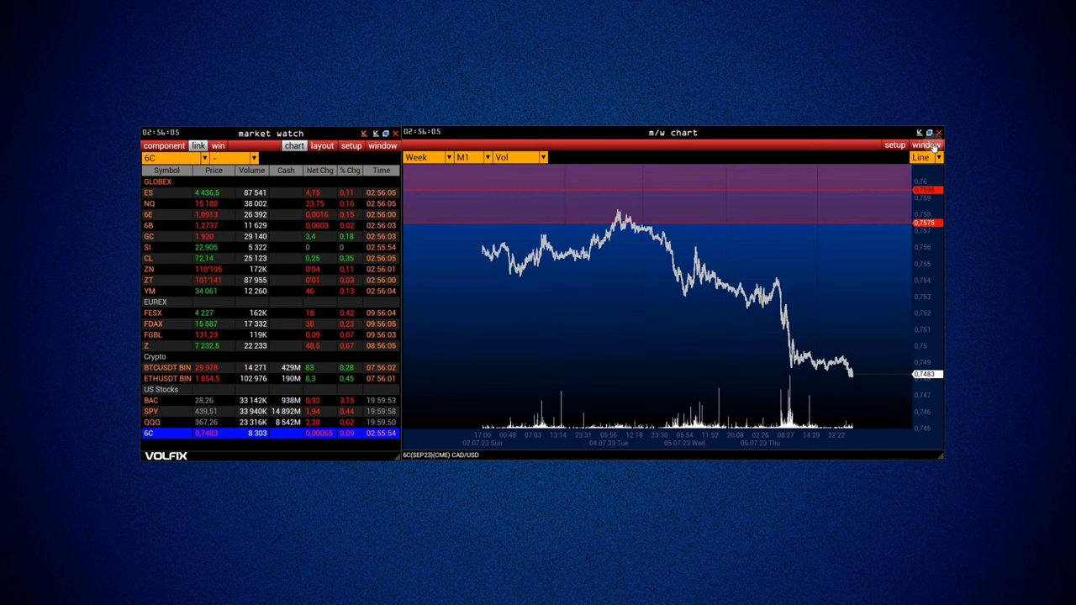
Open the Bar(M10) 6C/6A and 6C/6B comparison charts side by side across the top
click(933, 146)
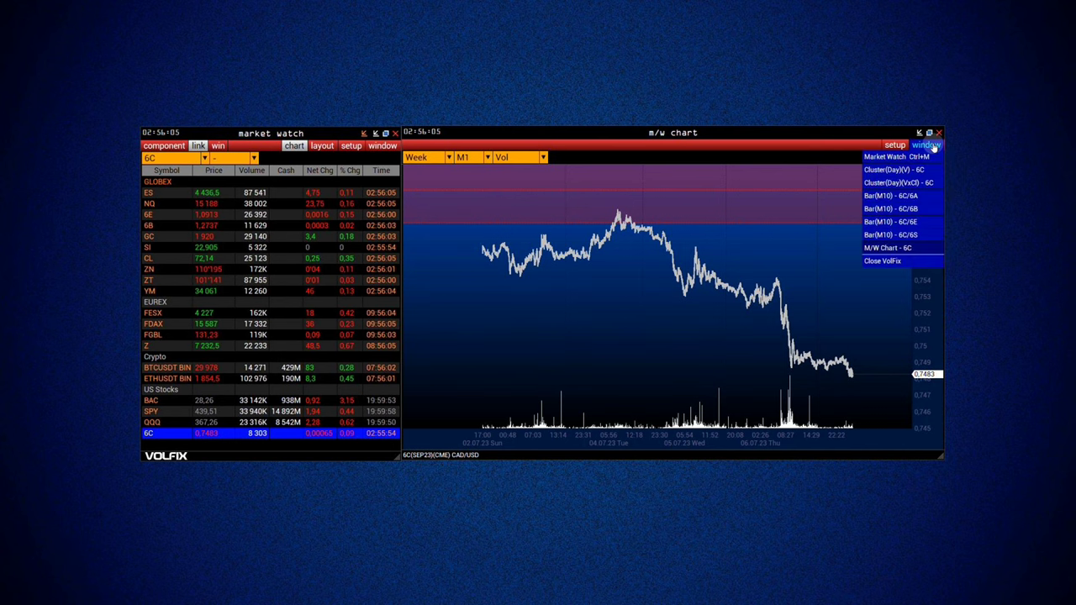
click(922, 196)
click(1021, 26)
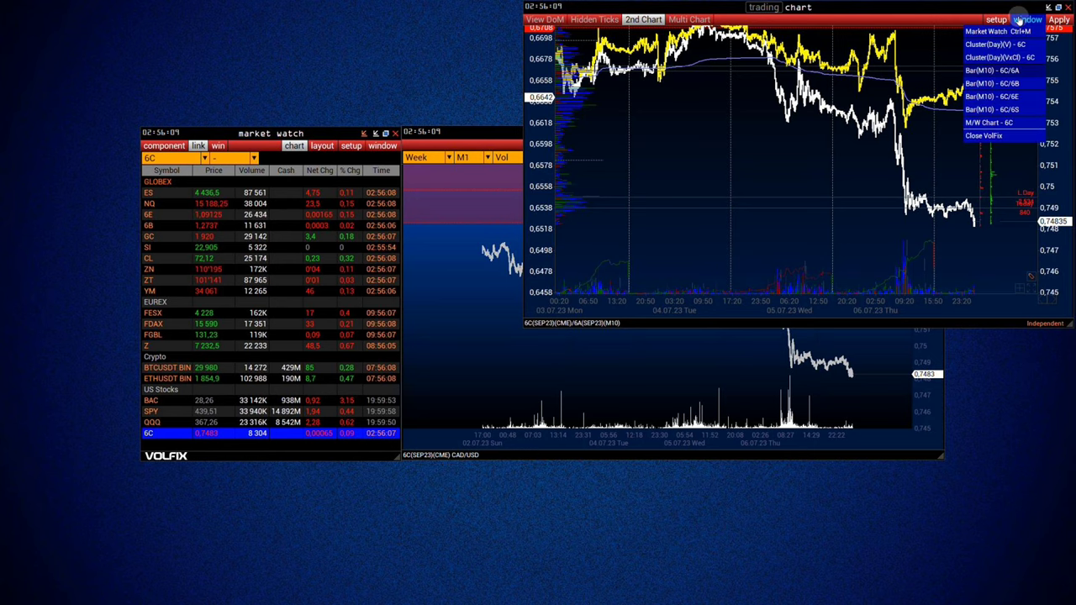
click(1007, 83)
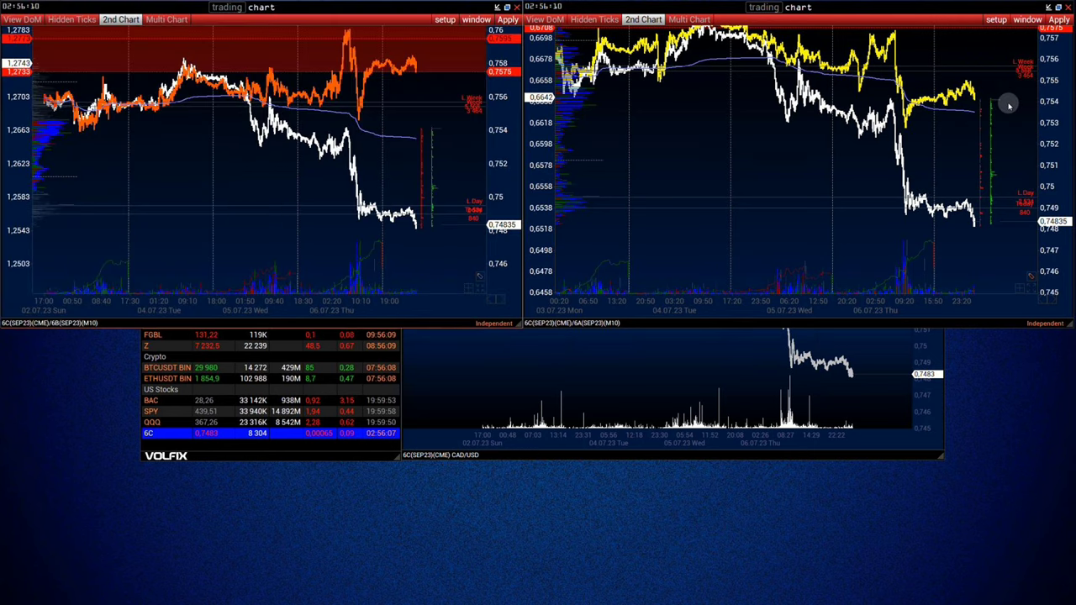
click(477, 19)
Add the Bar(M10) - 6C/6E comparison chart at the lower left
click(471, 101)
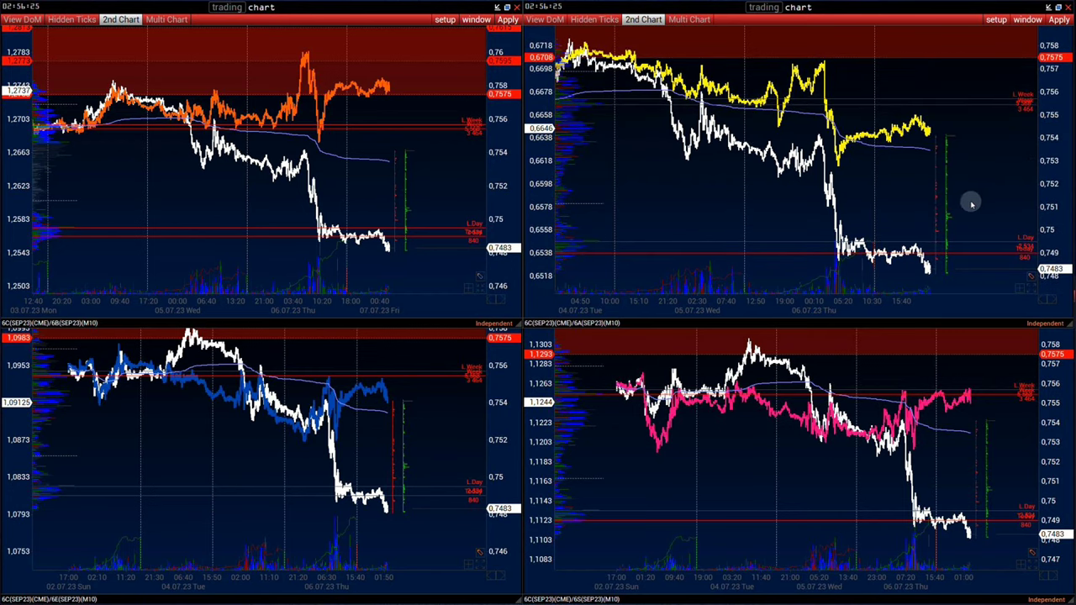
Pan and zoom the 6C/6A, 6C/6S and 6C/6E charts to their most recent days
drag(970, 202, 925, 192)
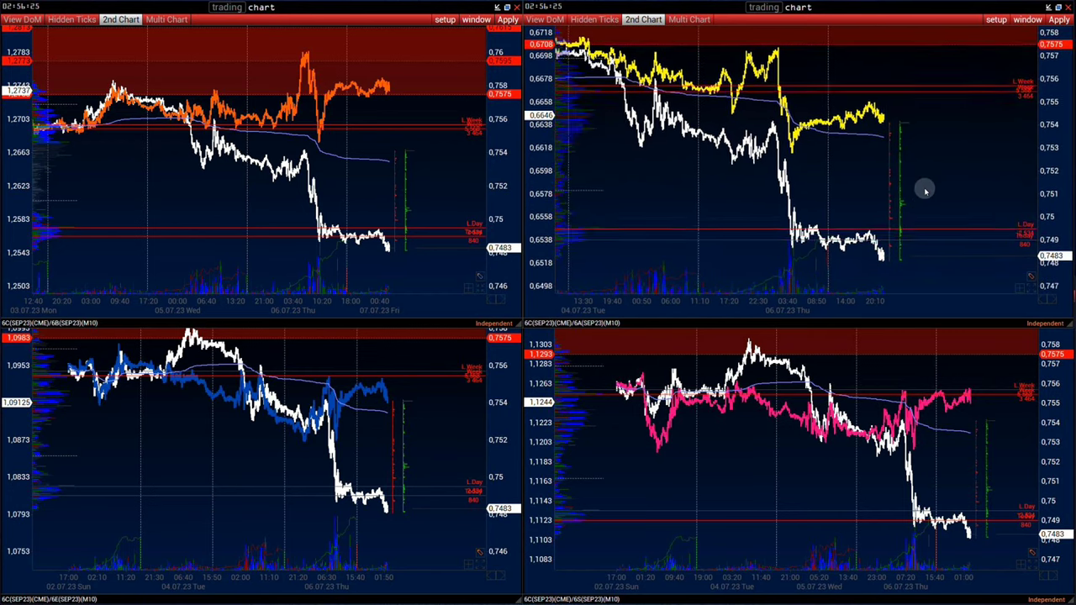
drag(879, 458, 793, 517)
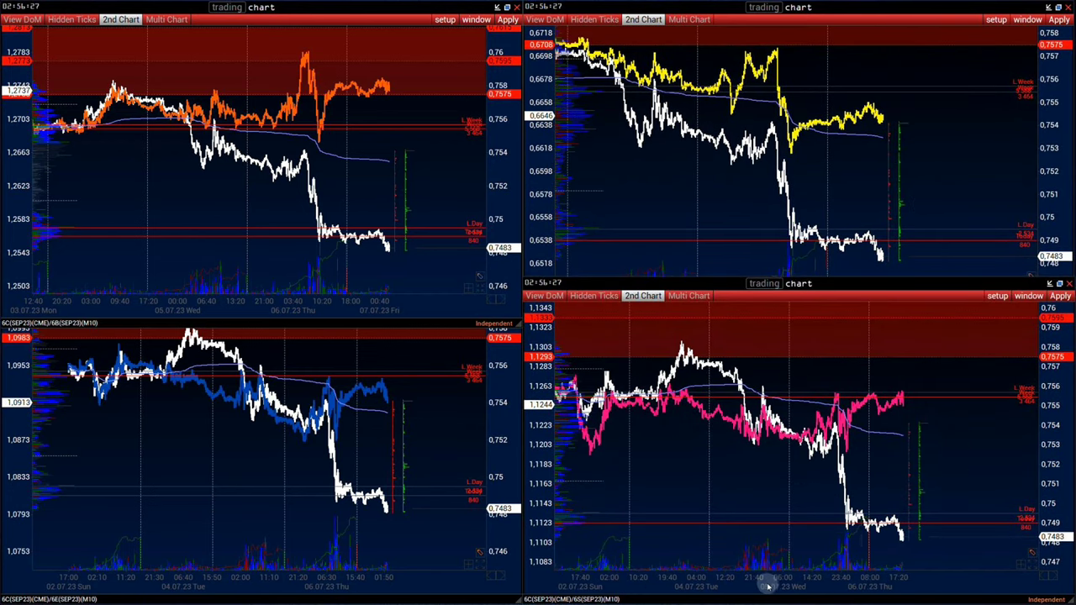
scroll(768, 586, up, 2)
click(255, 497)
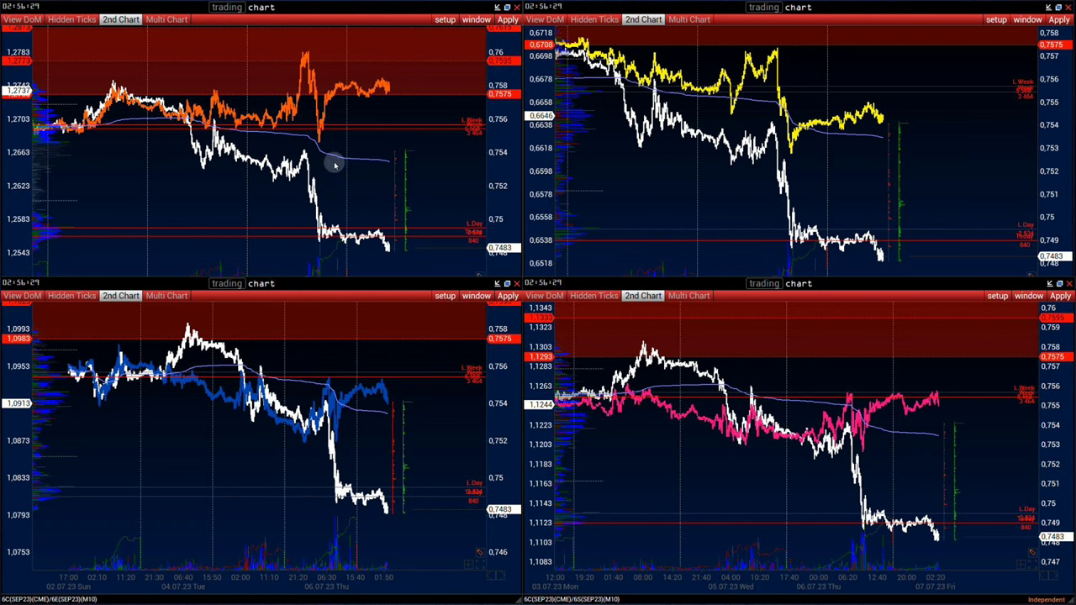
scroll(358, 574, up, 2)
drag(354, 488, 313, 485)
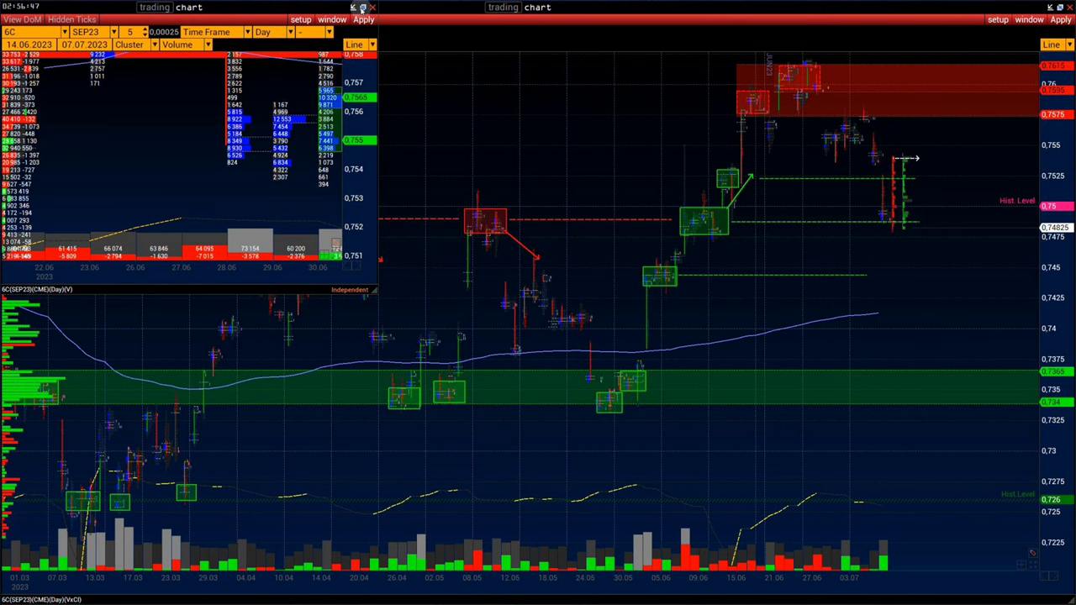
Maximize the 6C cluster chart, pan it to recent days, and bring up Market Watch
click(363, 7)
drag(682, 409, 596, 446)
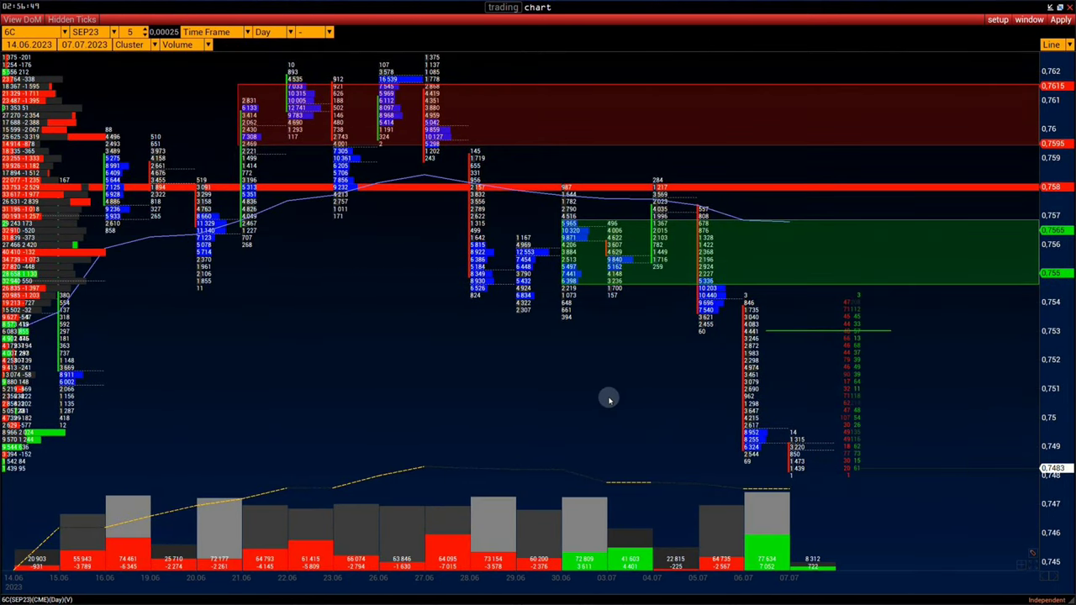
click(1030, 18)
click(999, 33)
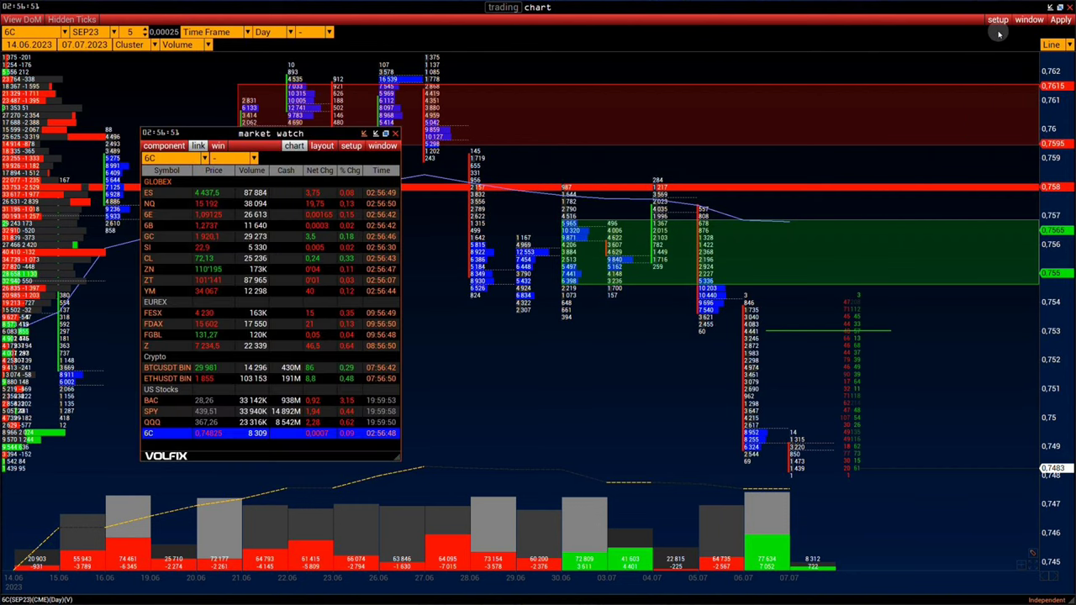
Open the M/W Chart - 6C with Market Watch alongside it
click(1028, 19)
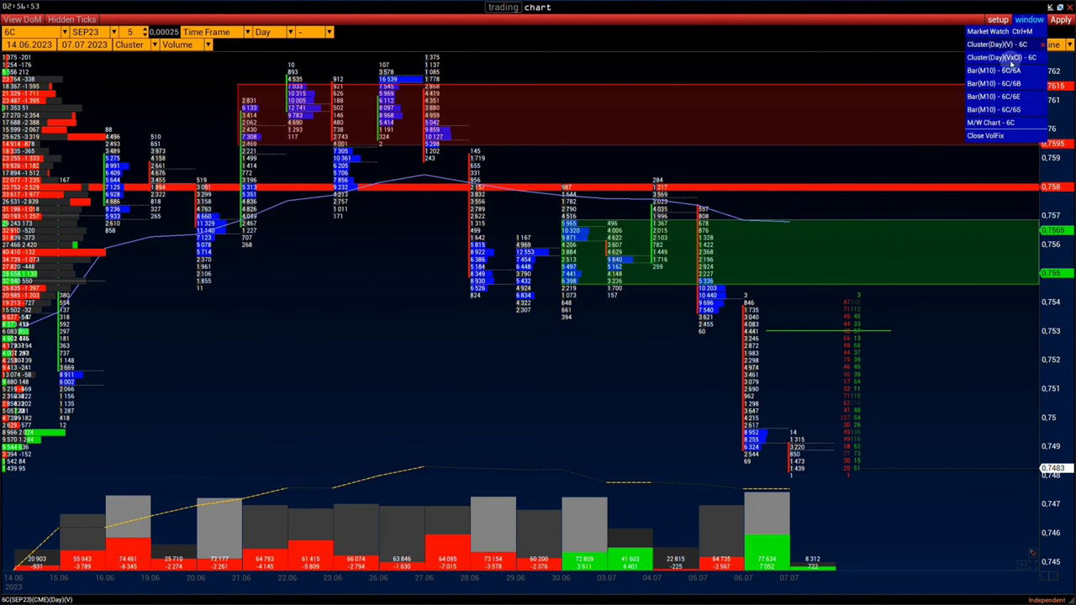
click(1014, 121)
click(925, 146)
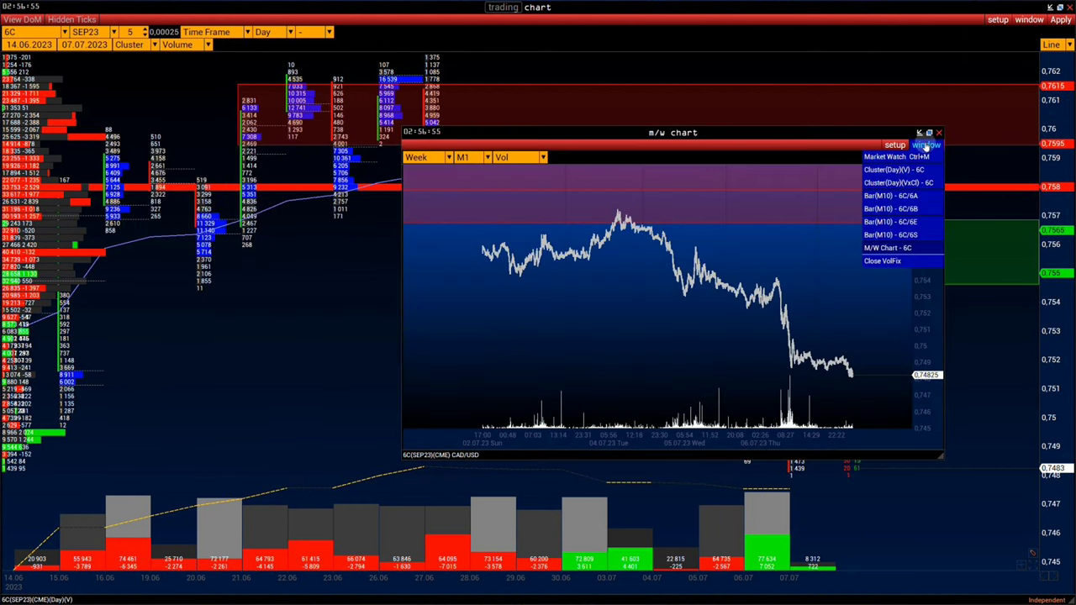
click(896, 157)
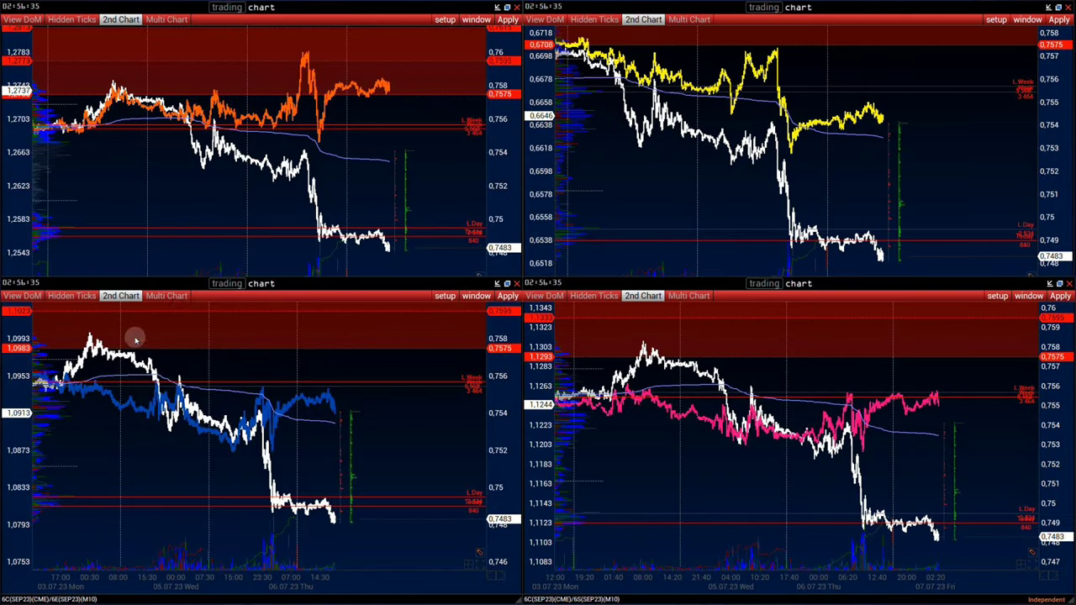
Open the 6C volume-by-close cluster chart and maximize it
click(474, 19)
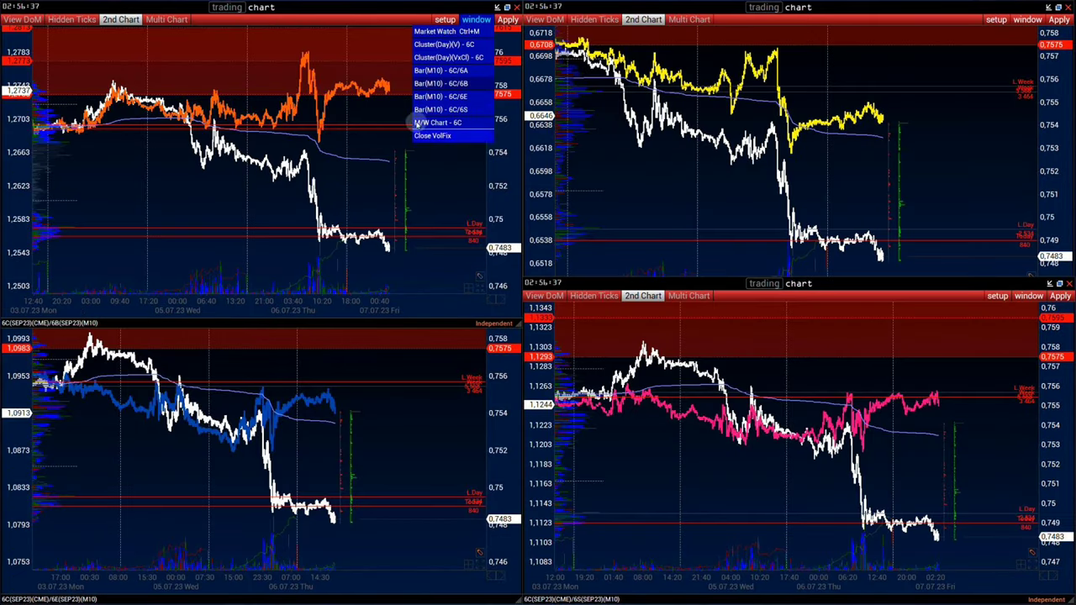
click(460, 58)
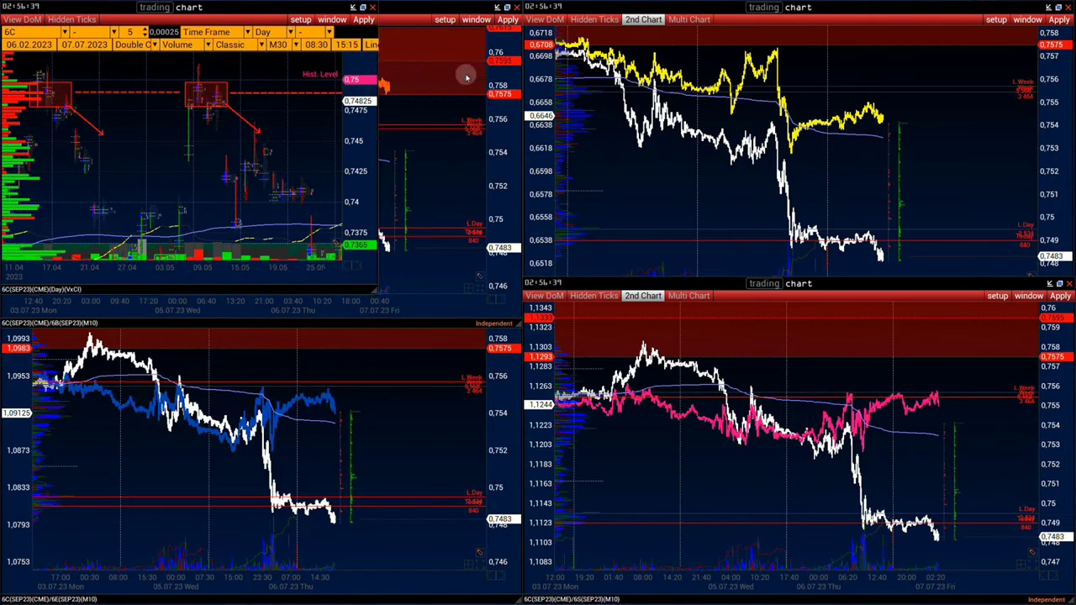
click(363, 6)
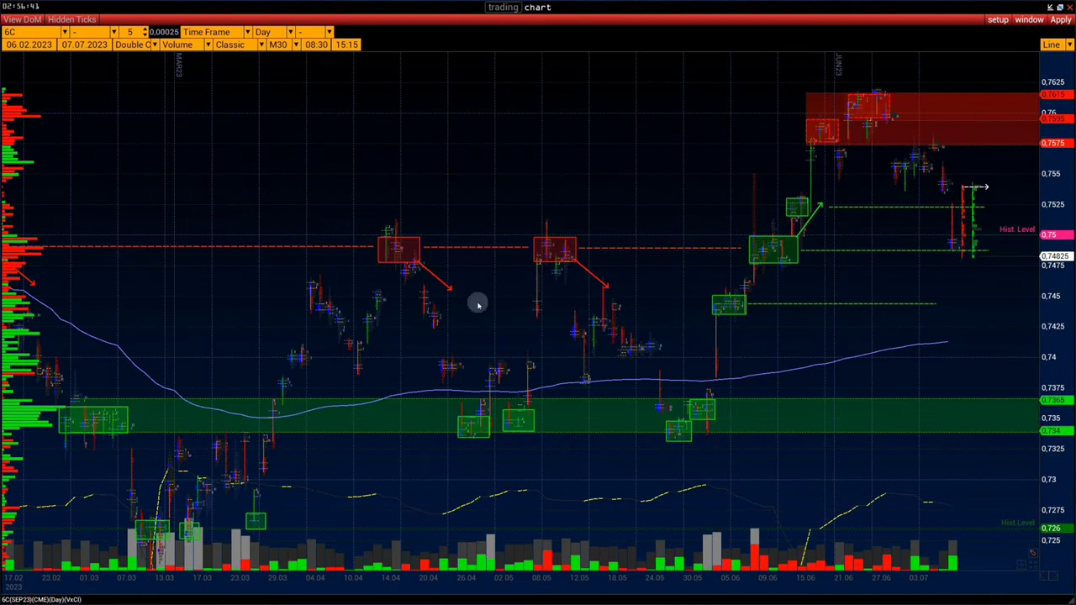
scroll(799, 307, down, 3)
scroll(770, 232, up, 1)
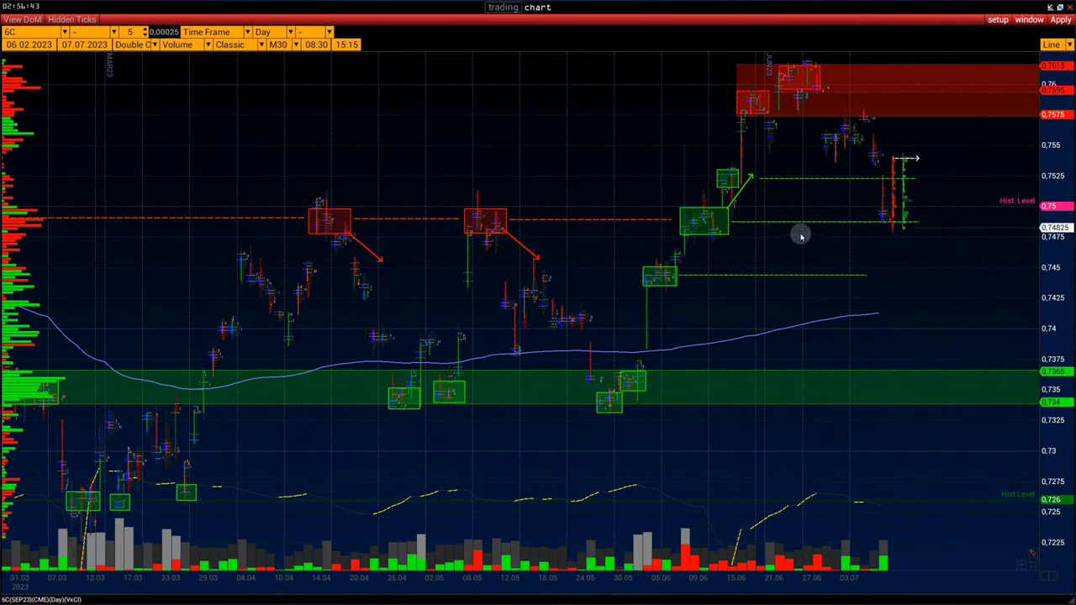
Show the Cluster(Day)(V) - 6C chart full screen, then open the 6C M/W chart
click(1027, 19)
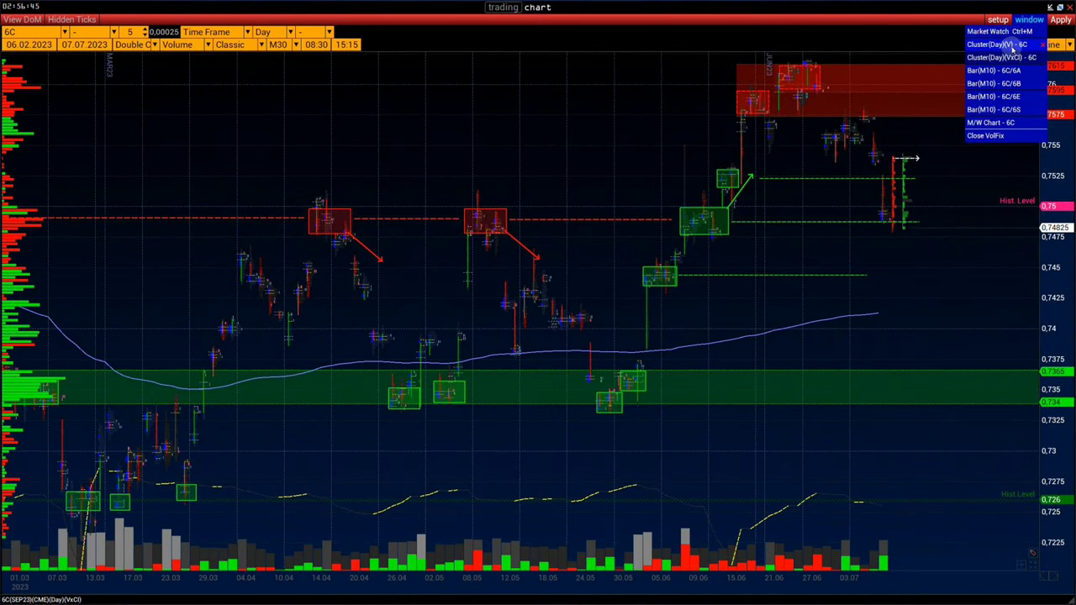
click(1011, 45)
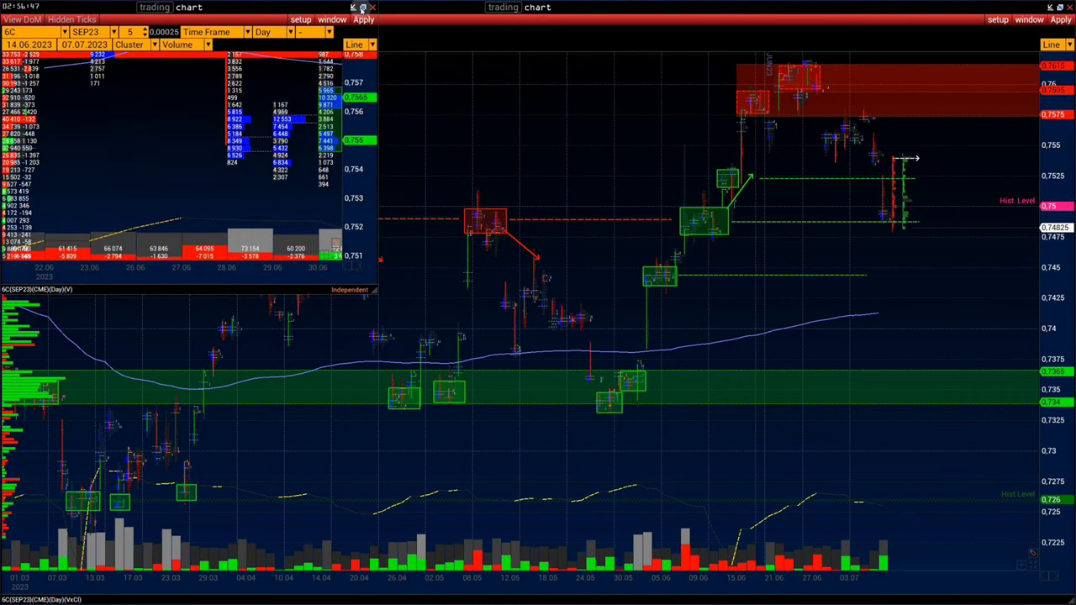
click(360, 6)
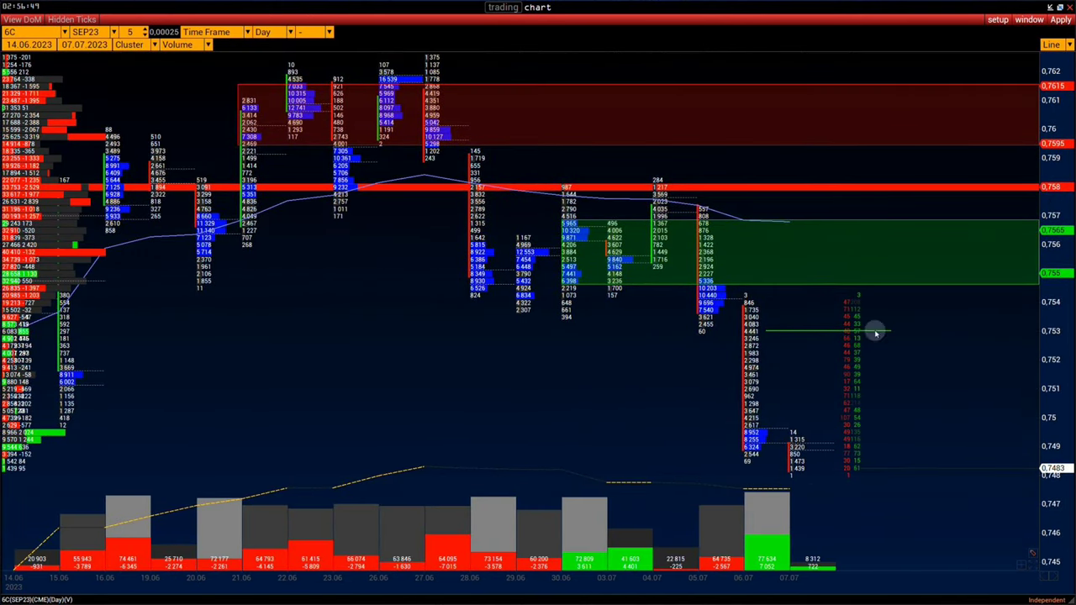
click(1029, 20)
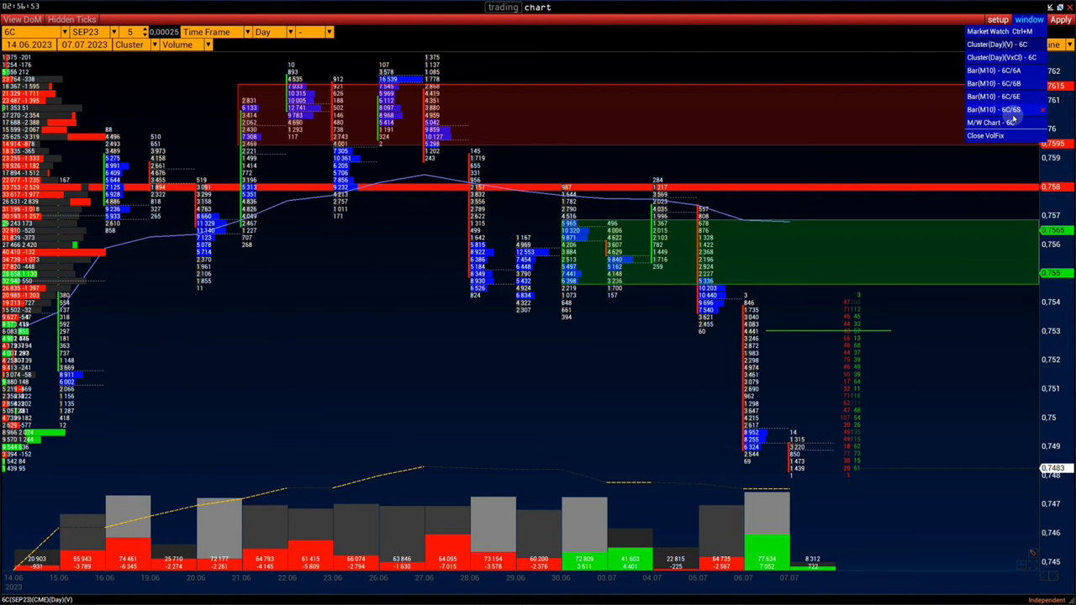
click(1001, 122)
From the 6C M/W chart, list the other workspace windows to reach the comparison charts
click(926, 146)
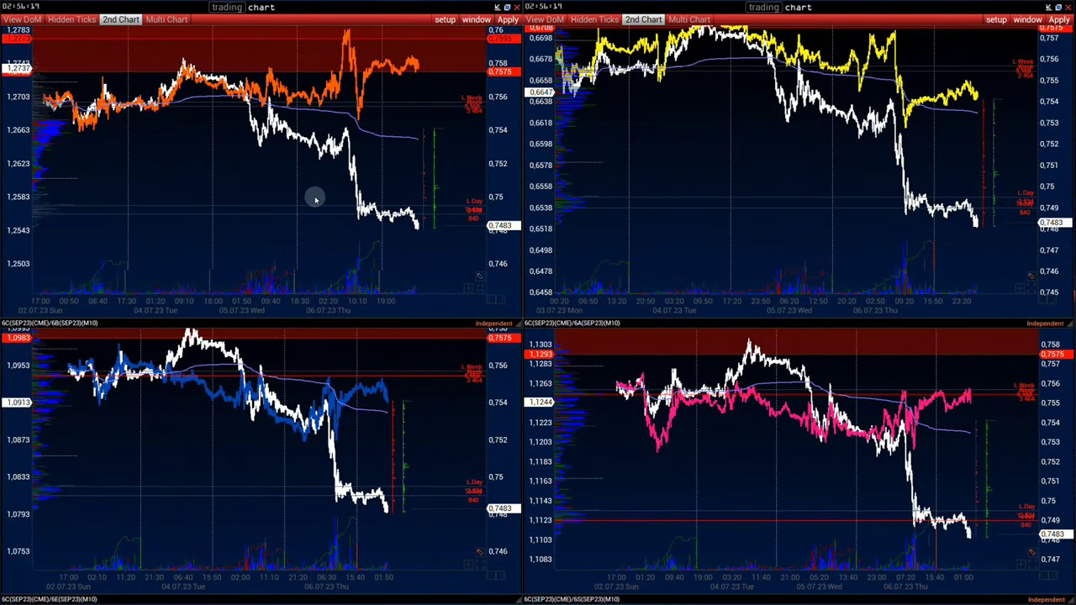
Pan the top-left and top-right comparison charts toward their latest trading days
drag(315, 202, 269, 243)
drag(773, 167, 1051, 154)
drag(973, 207, 929, 180)
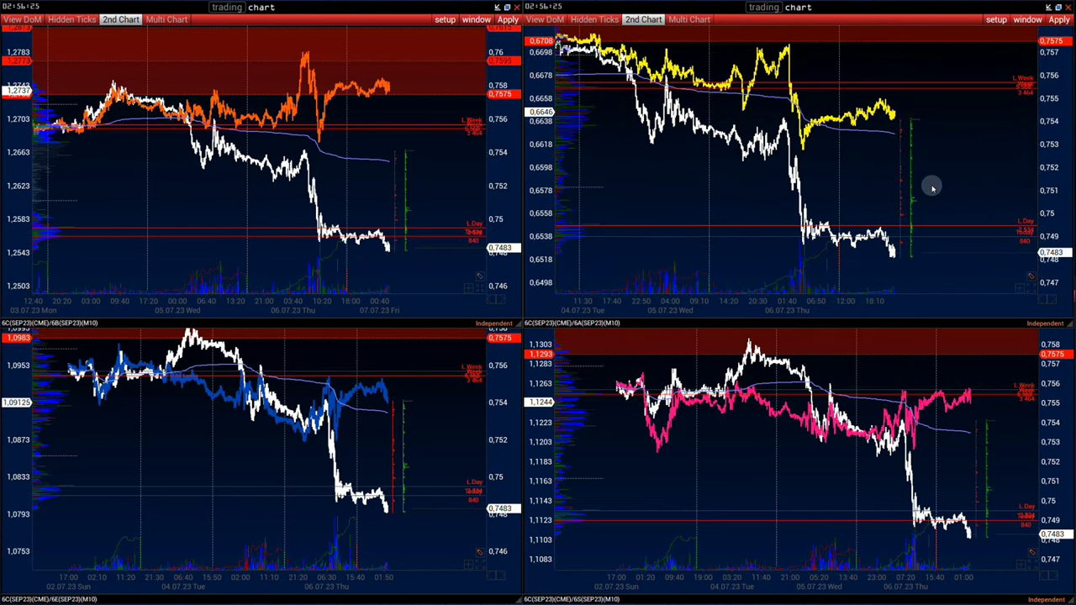
Pan and rescale the bottom 6C/6S and 6C/6E charts to their latest sessions, through 07.07.23
click(870, 462)
drag(830, 476, 809, 461)
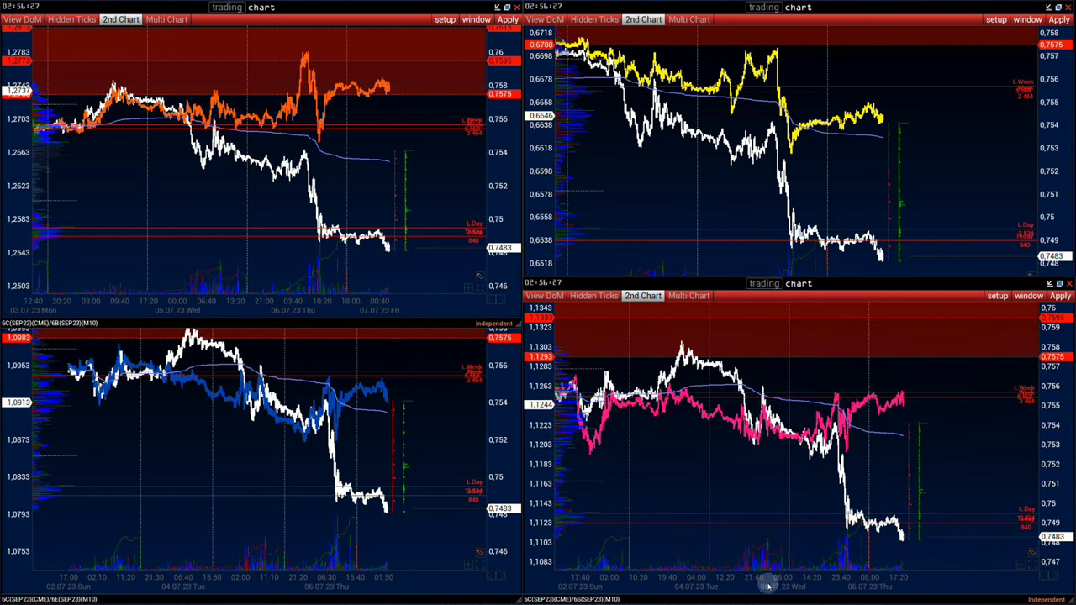
scroll(748, 580, down, 3)
click(263, 475)
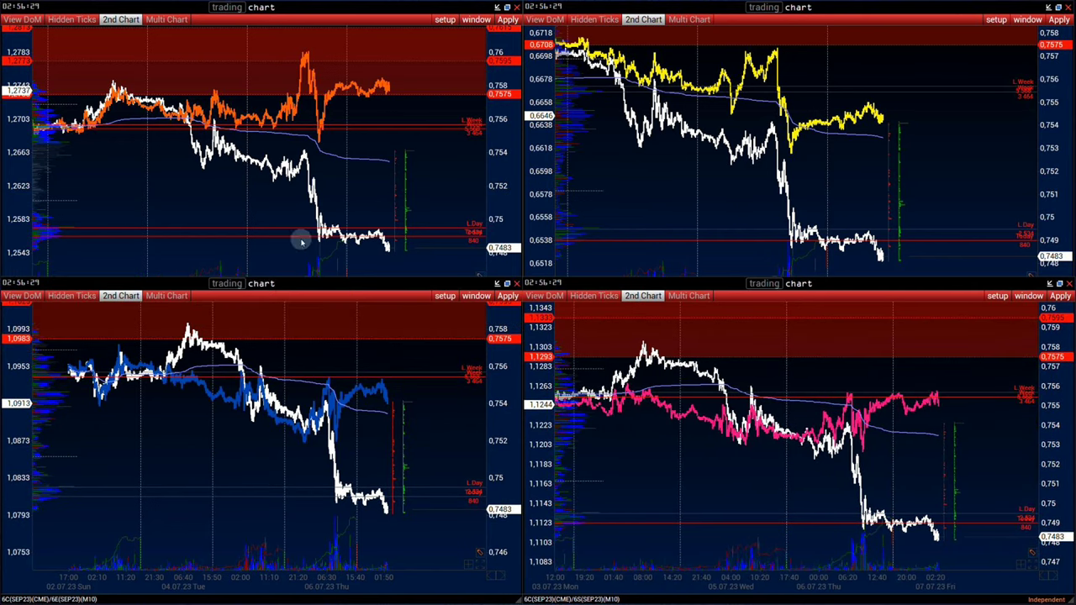
click(334, 162)
scroll(353, 575, up, 2)
click(395, 475)
drag(394, 475, 312, 487)
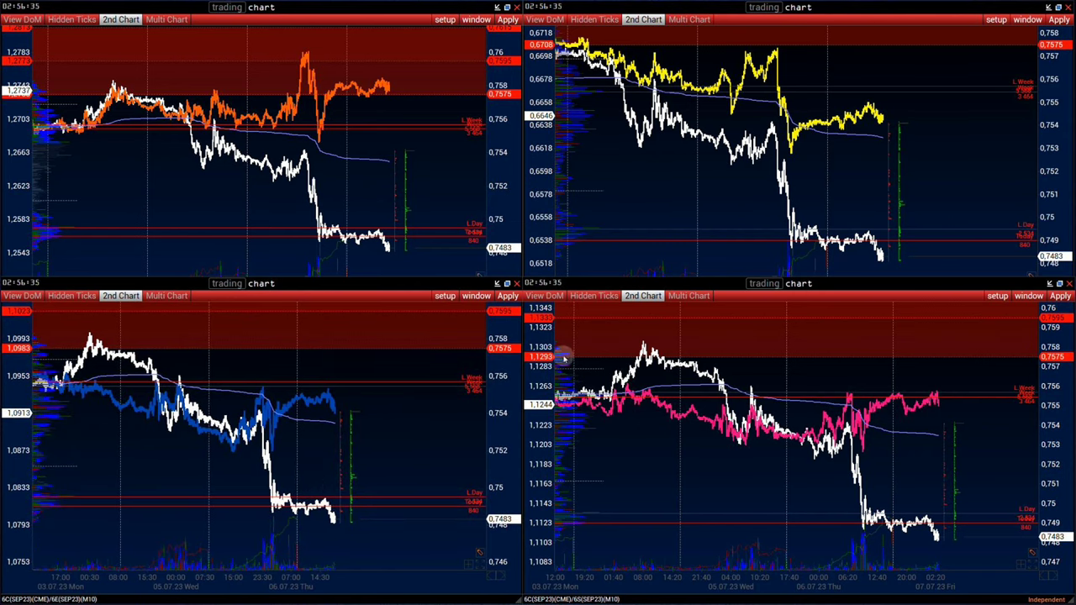
click(475, 20)
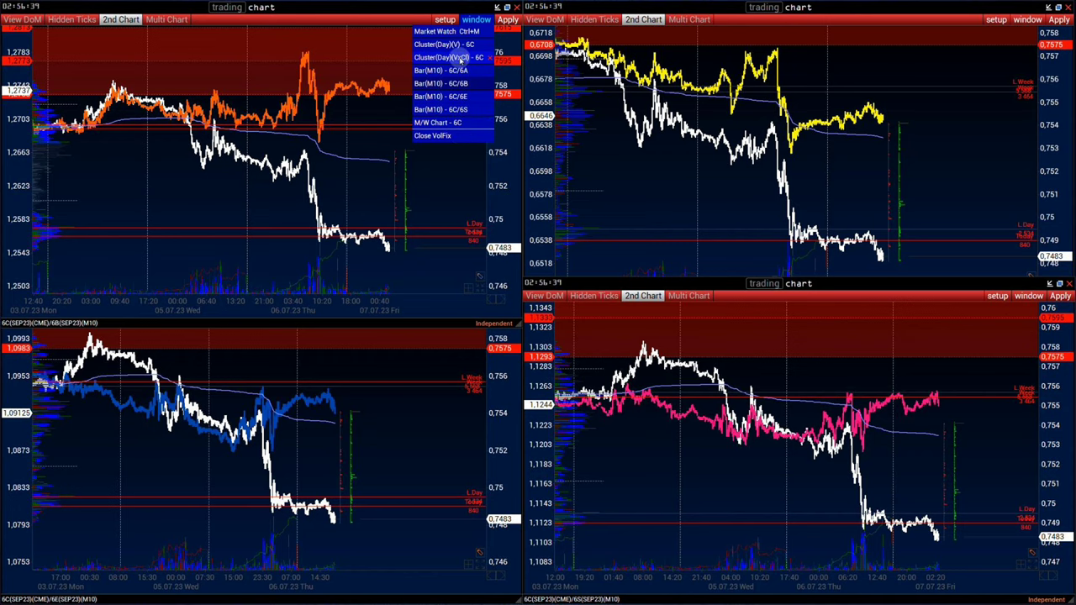
Open the Cluster(Day)(VxCl) - 6C chart and maximize it to full screen
click(461, 57)
double_click(361, 12)
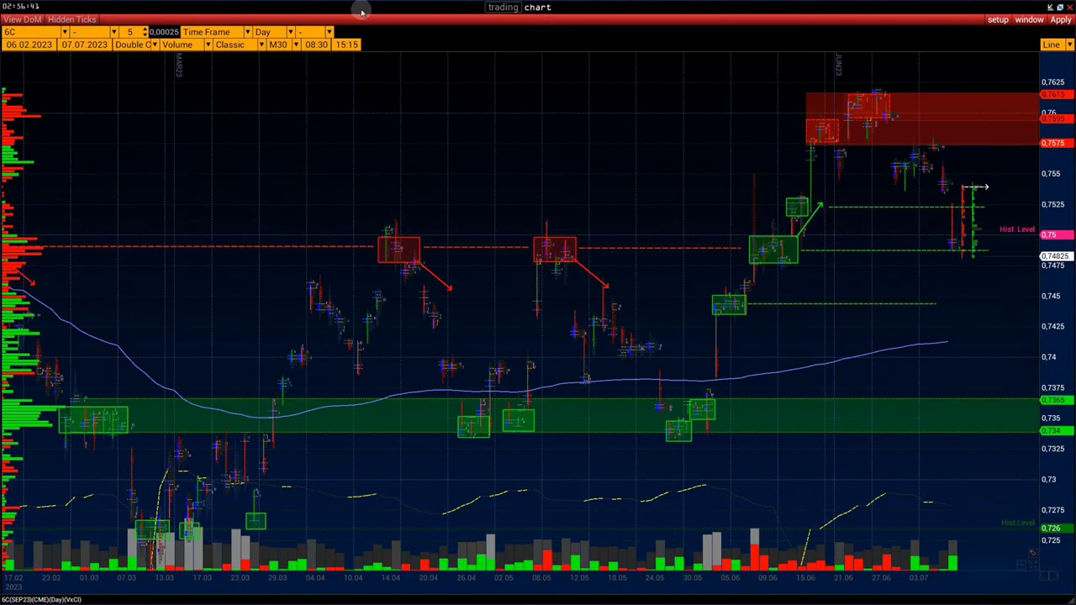
scroll(816, 289, down, 5)
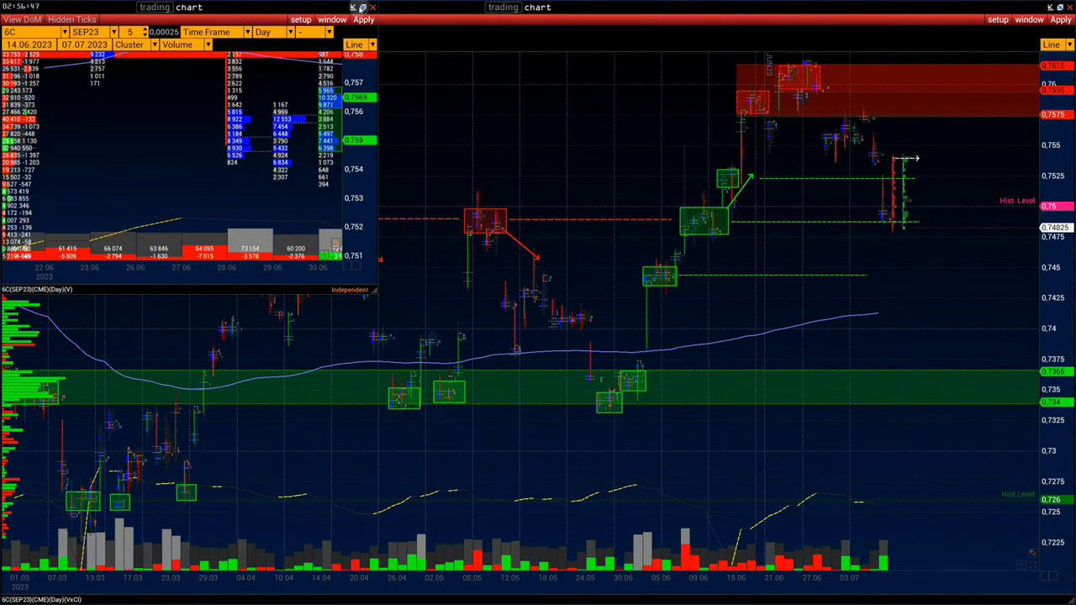
click(362, 7)
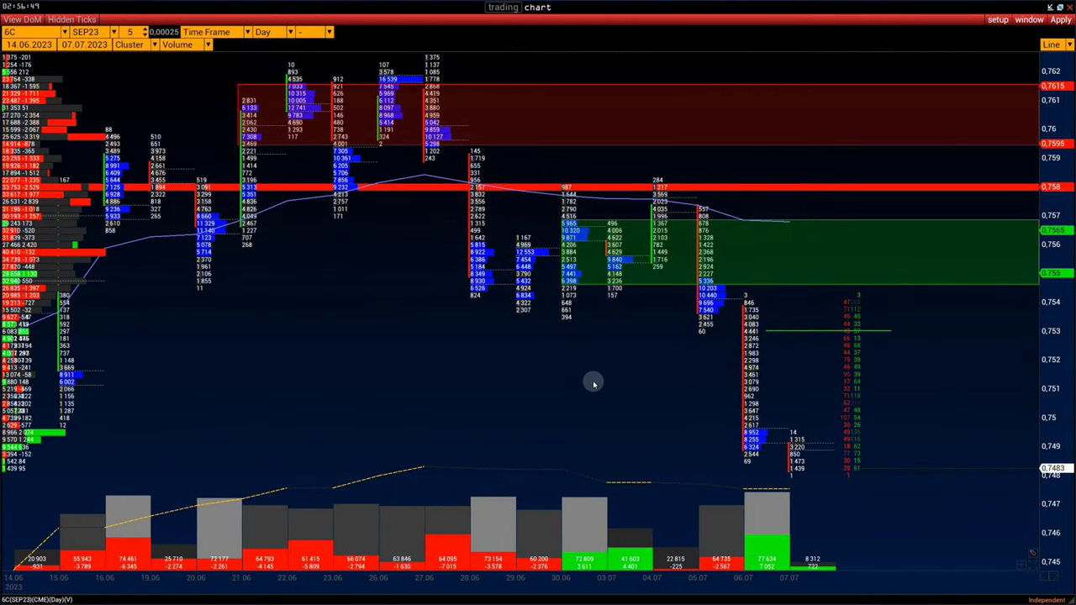
Briefly show Market Watch, then open the weekly M/W Chart - 6C
click(1029, 20)
click(1000, 35)
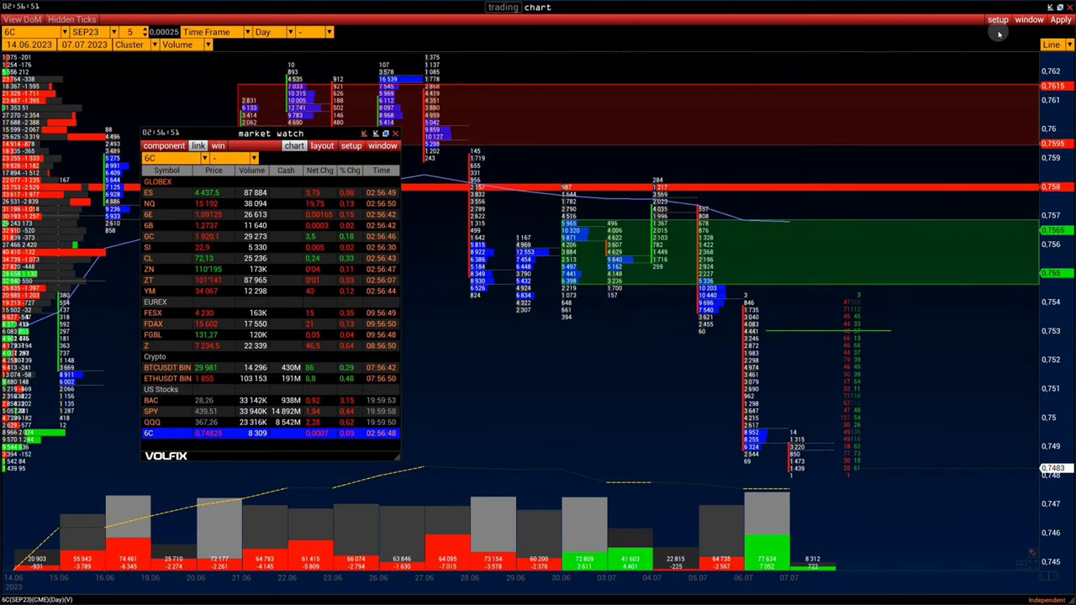
click(1028, 20)
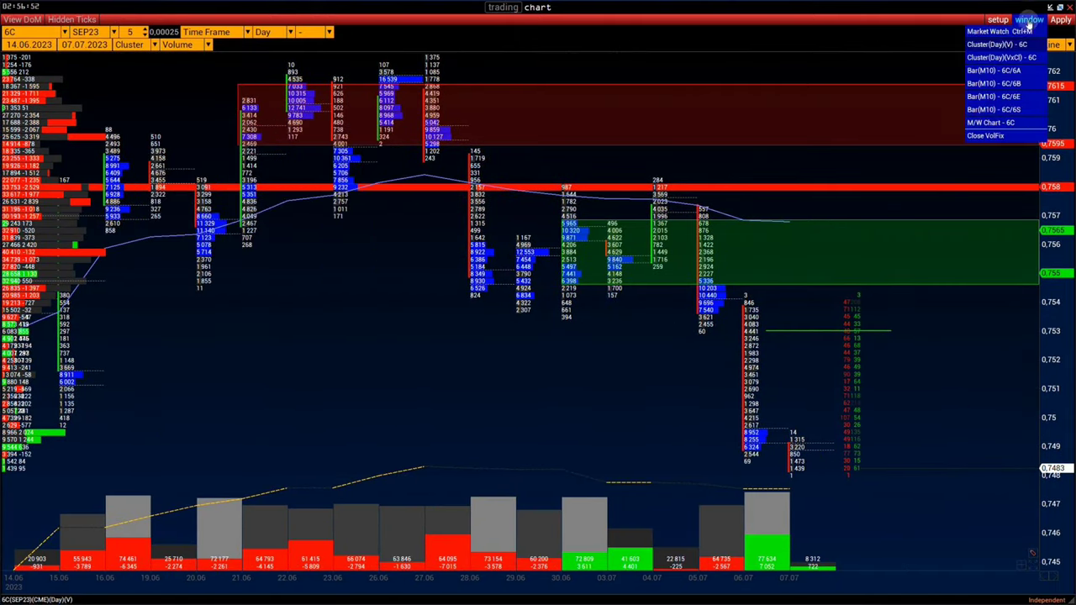
click(1011, 123)
click(928, 146)
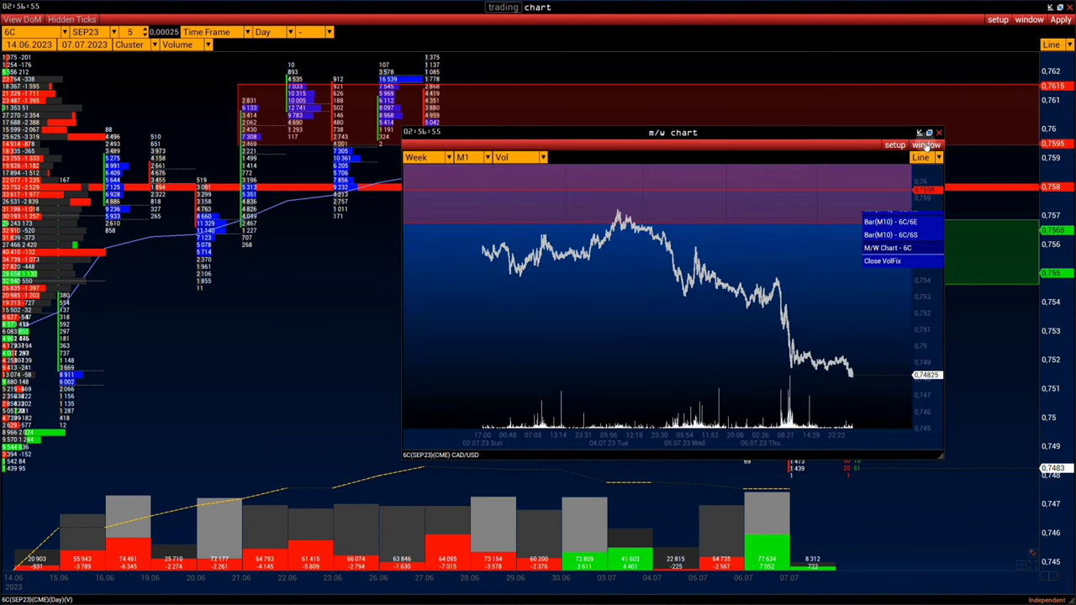